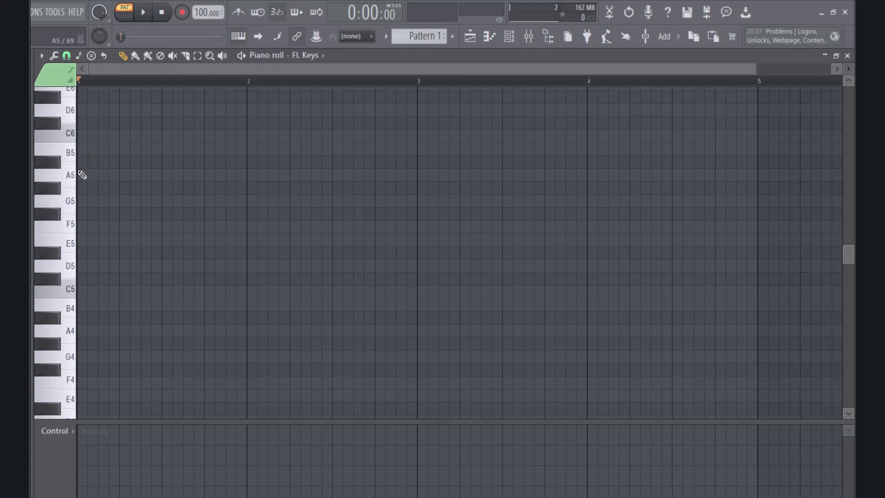
- Place three eighth-note-long notes in bar 1 of the FL Keys pattern: C6 on step 1, A5 on step 7 and C6 on step 13
{"action": "right_click", "coordinate": [87, 176]}
{"action": "left_click", "coordinate": [83, 137]}
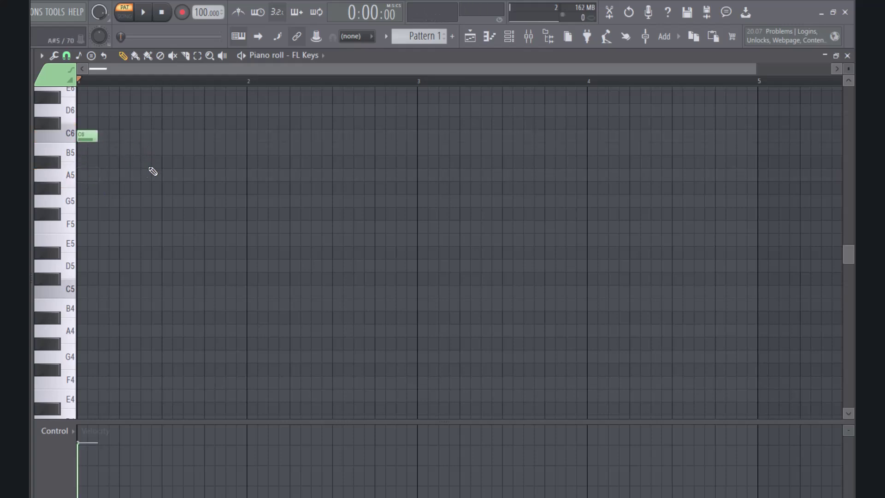
{"action": "left_click", "coordinate": [142, 179]}
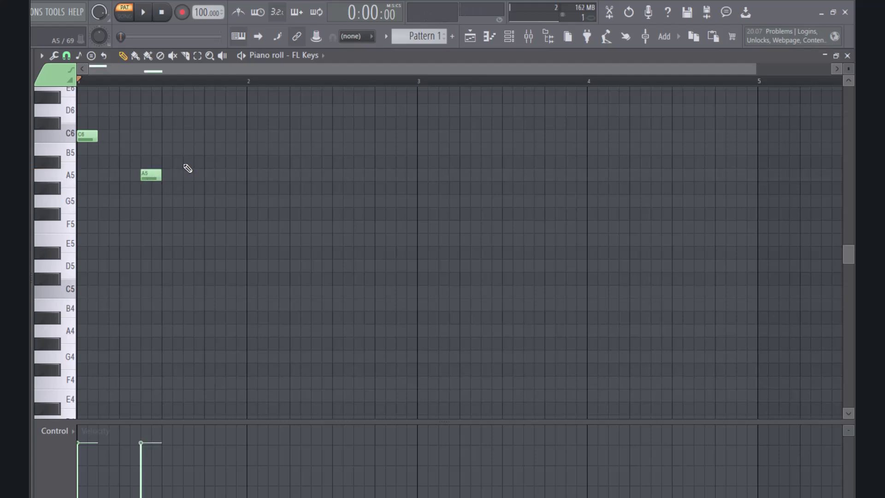
{"action": "left_click", "coordinate": [206, 150]}
{"action": "right_click", "coordinate": [208, 150]}
{"action": "left_click", "coordinate": [148, 175]}
{"action": "left_click", "coordinate": [211, 151]}
{"action": "left_click_drag", "start_coordinate": [213, 150], "coordinate": [209, 138]}
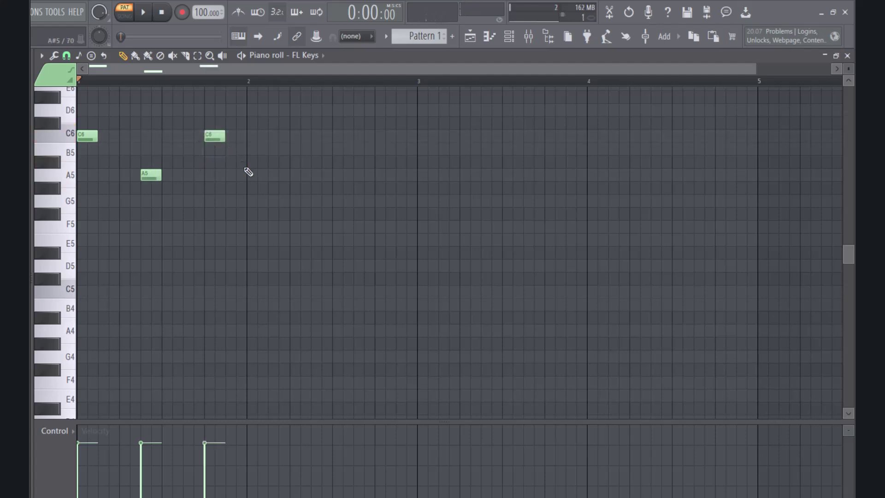
- Place bar 2's notes: B5 on step 1, G5 on step 7 and A5 on step 13
{"action": "left_click", "coordinate": [251, 150]}
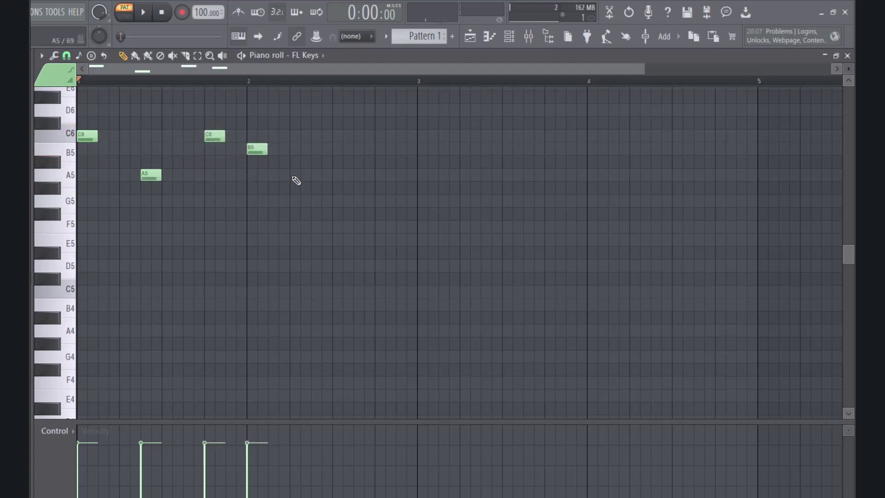
{"action": "left_click", "coordinate": [318, 202]}
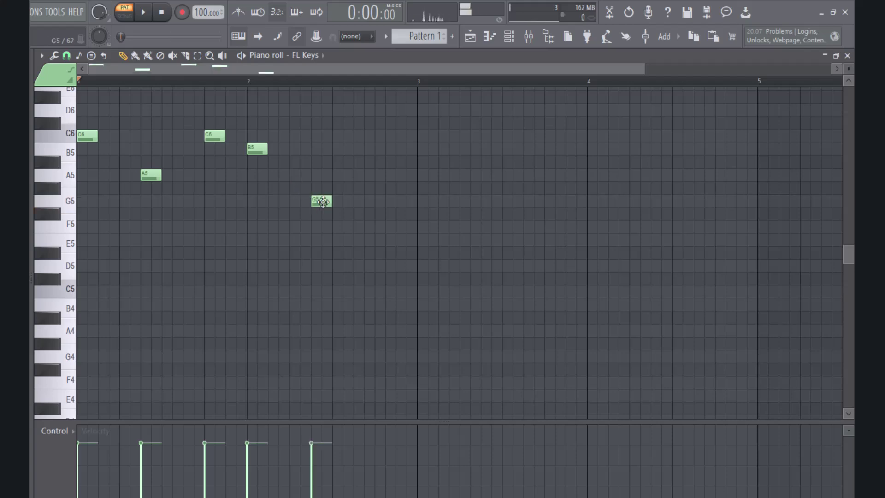
{"action": "left_click", "coordinate": [378, 175]}
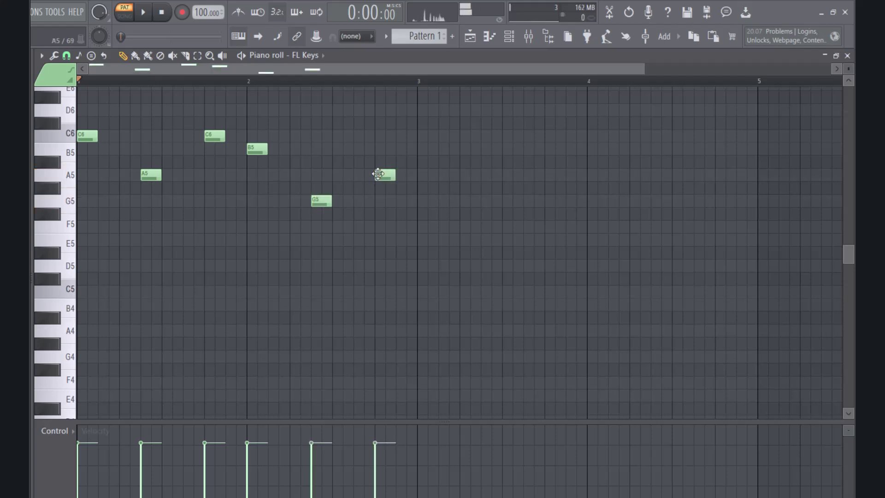
- Place bar 3's descending notes: E5 on step 1, D5 on step 7 and C5 on step 11
{"action": "left_click", "coordinate": [424, 202]}
{"action": "right_click", "coordinate": [424, 202]}
{"action": "left_click", "coordinate": [424, 239]}
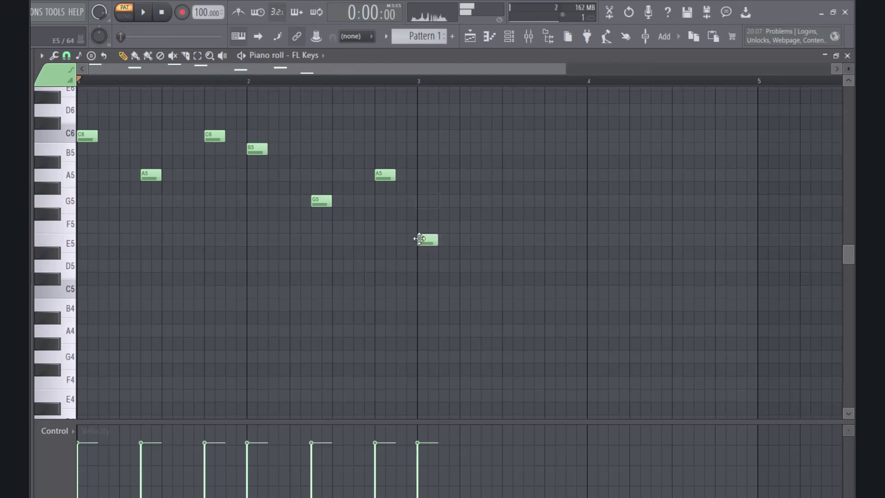
{"action": "left_click", "coordinate": [480, 290]}
{"action": "right_click", "coordinate": [485, 289]}
{"action": "left_click", "coordinate": [488, 267]}
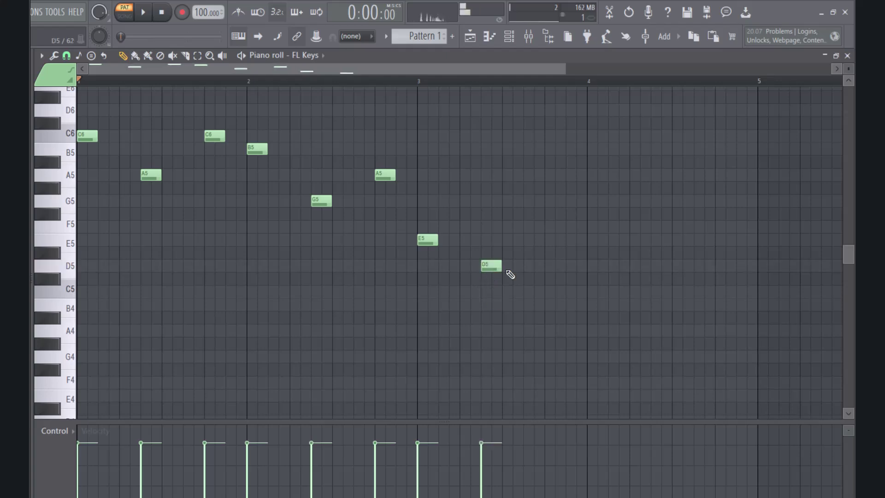
{"action": "left_click", "coordinate": [529, 291]}
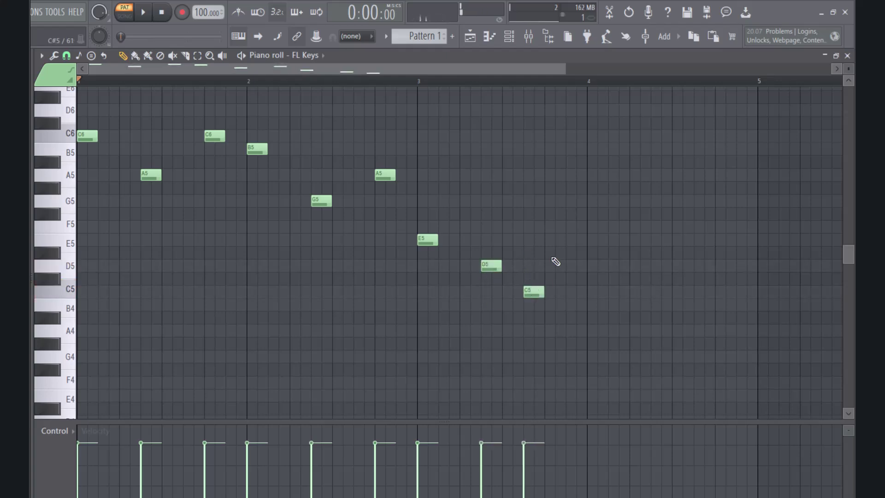
- Place bar 4's notes: E5 on step 1, D5 on step 7 and E5 on step 11
{"action": "left_click", "coordinate": [592, 240]}
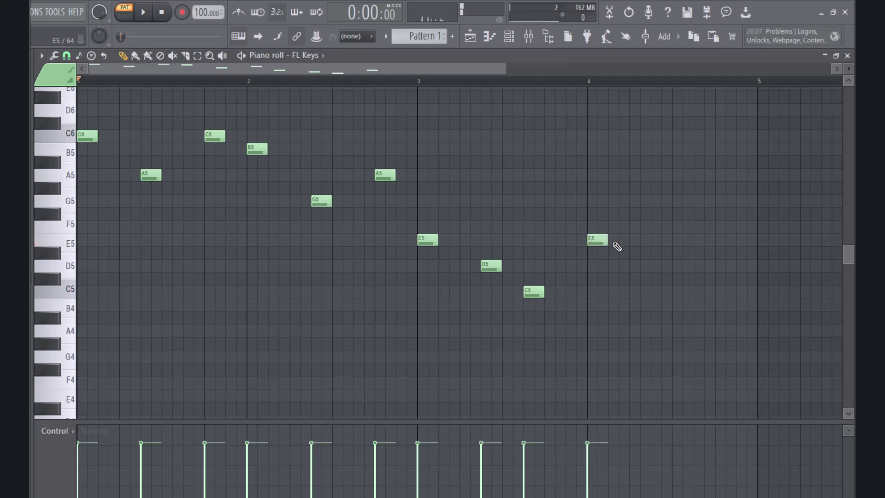
{"action": "left_click", "coordinate": [659, 267]}
{"action": "left_click", "coordinate": [702, 241]}
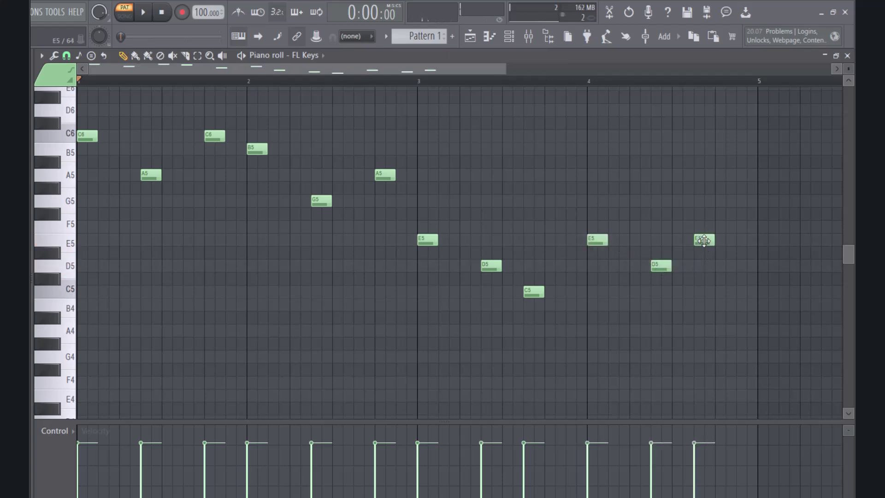
- Shift the last notes of bars 3 and 4 to step 13 of their bars and play the pattern
{"action": "left_click_drag", "start_coordinate": [704, 240], "coordinate": [717, 239]}
{"action": "right_click", "coordinate": [533, 292]}
{"action": "left_click", "coordinate": [546, 291]}
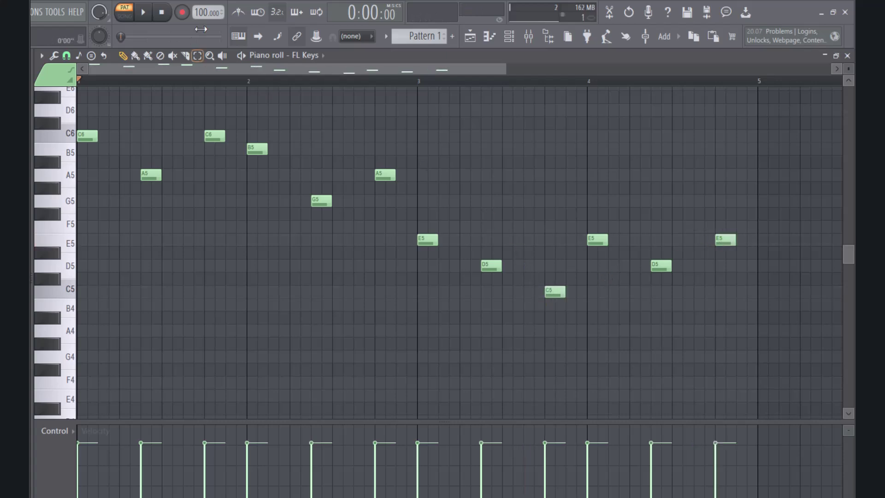
{"action": "key", "text": "space"}
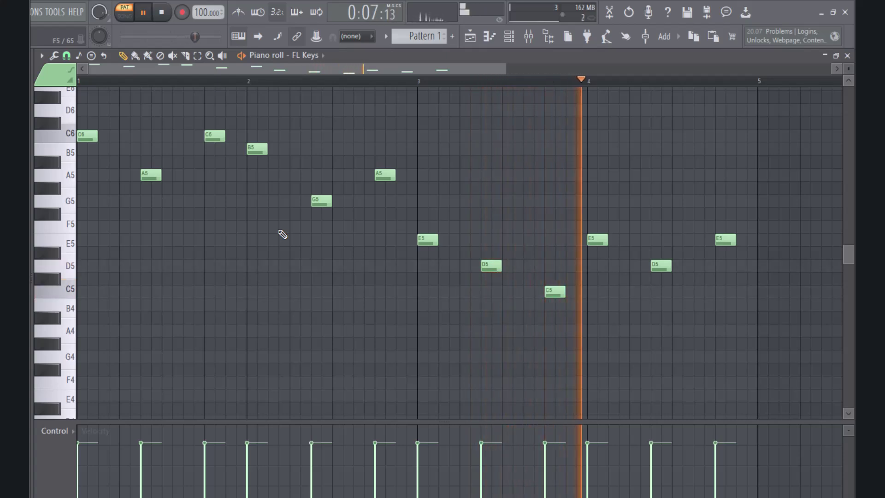
{"action": "key", "text": "space"}
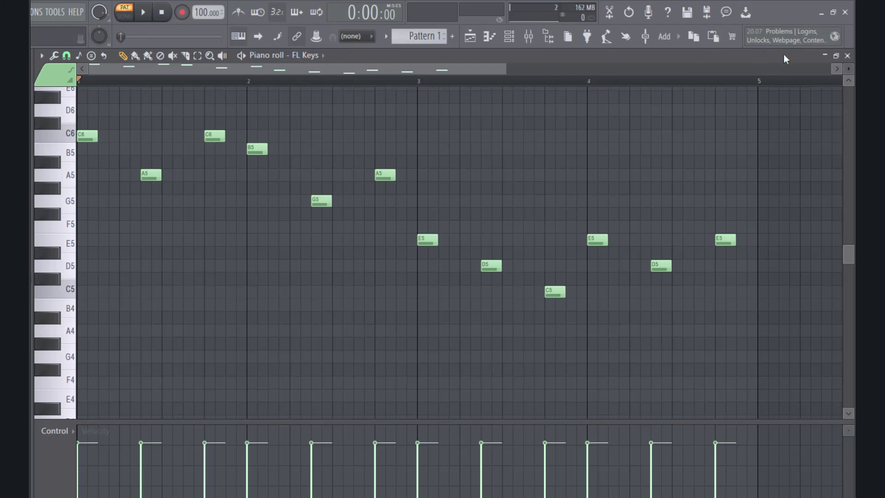
- Load Fruity Delay 2 into slot 3 of mixer Insert 1 and audition the pattern through it
{"action": "left_click", "coordinate": [848, 57]}
{"action": "left_click_drag", "start_coordinate": [450, 123], "coordinate": [405, 138]}
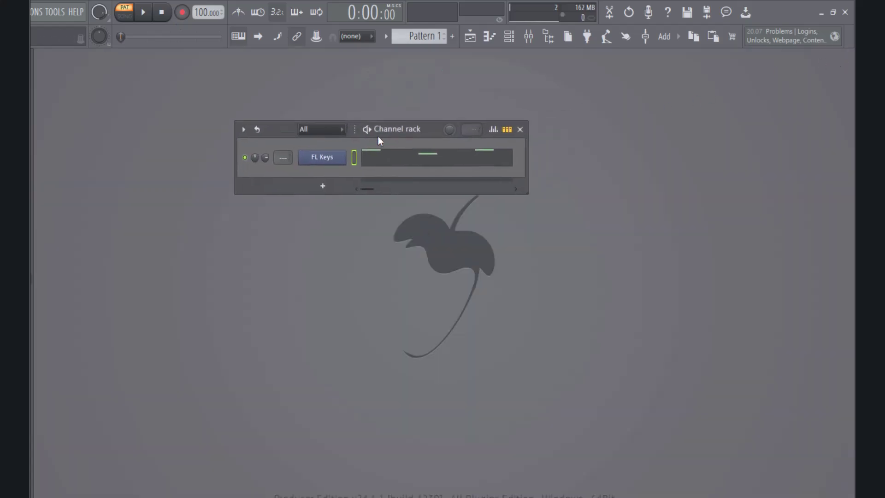
{"action": "left_click", "coordinate": [531, 39]}
{"action": "left_click", "coordinate": [634, 221]}
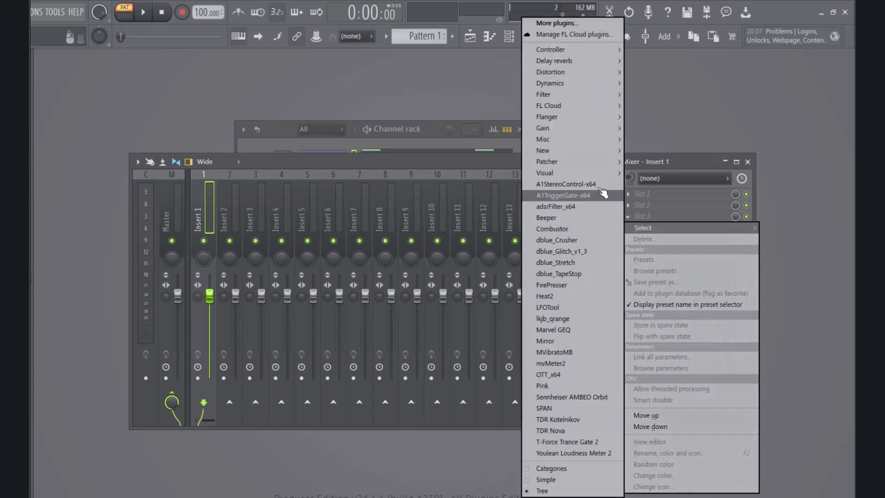
{"action": "mouse_move", "coordinate": [576, 65]}
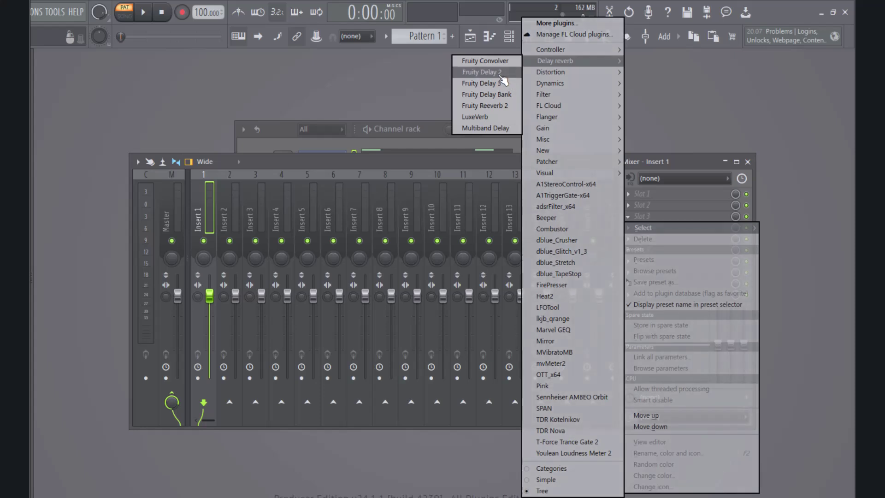
{"action": "left_click", "coordinate": [480, 73]}
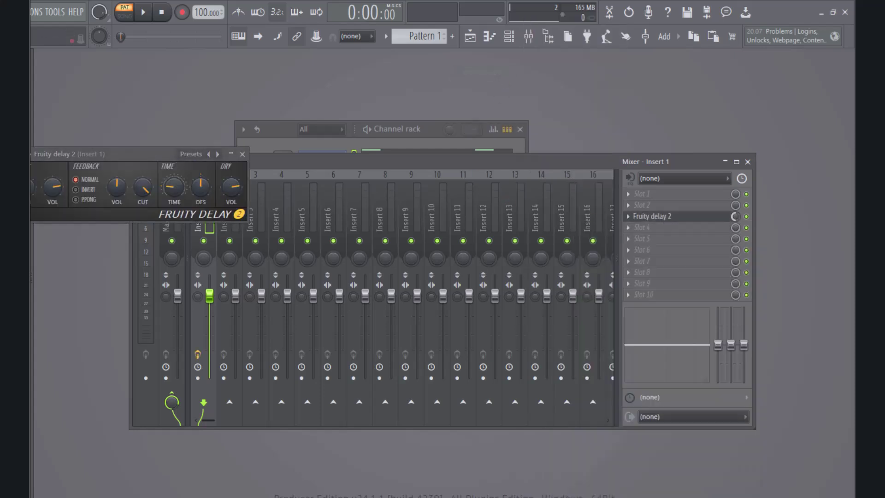
{"action": "key", "text": "space"}
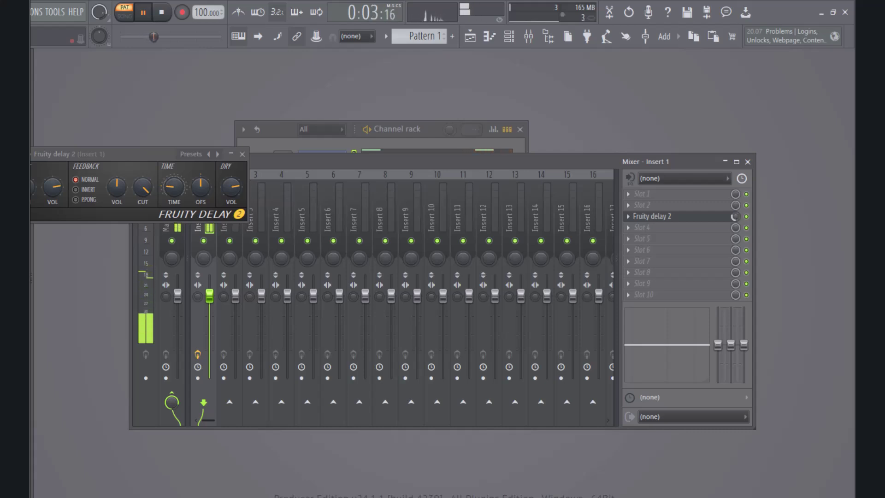
{"action": "key", "text": "space"}
{"action": "left_click", "coordinate": [242, 154]}
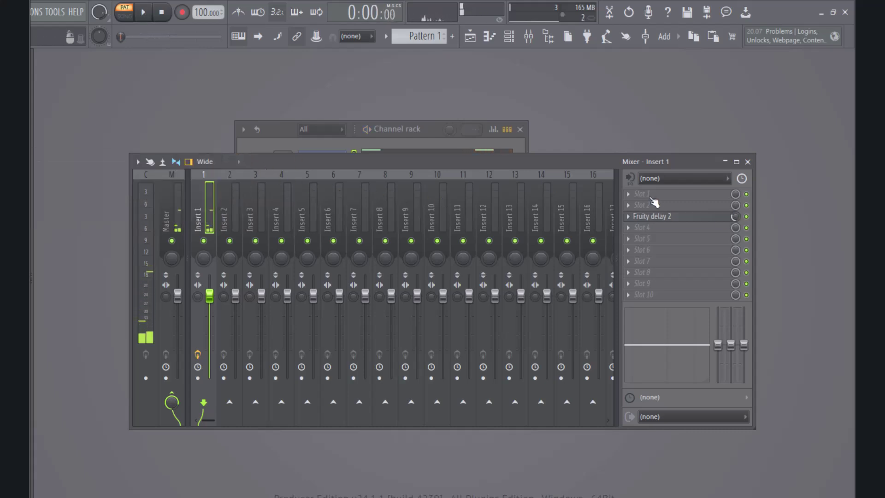
- Load Fruity Reeverb 2 into slot 5 of Insert 1 and slightly lower its dry level while auditioning the pattern
{"action": "left_click", "coordinate": [630, 243]}
{"action": "mouse_move", "coordinate": [547, 64]}
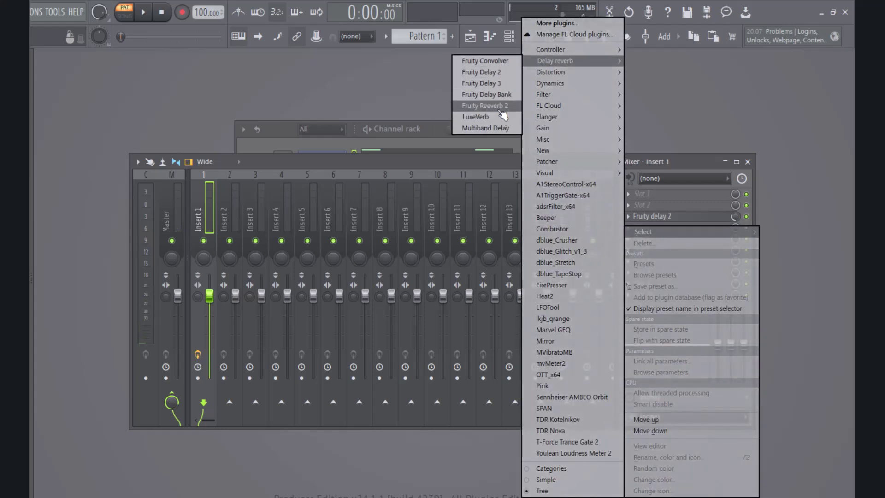
{"action": "left_click", "coordinate": [489, 106]}
{"action": "left_click_drag", "start_coordinate": [329, 129], "coordinate": [299, 134]}
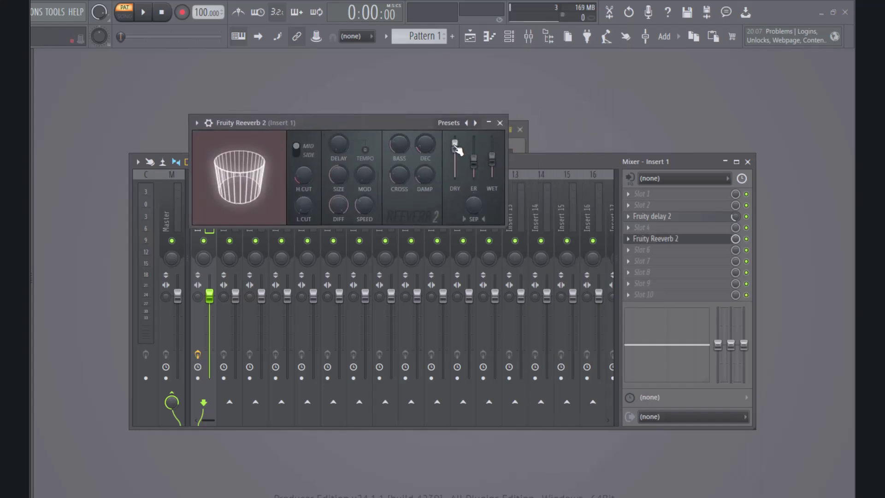
{"action": "key", "text": "space"}
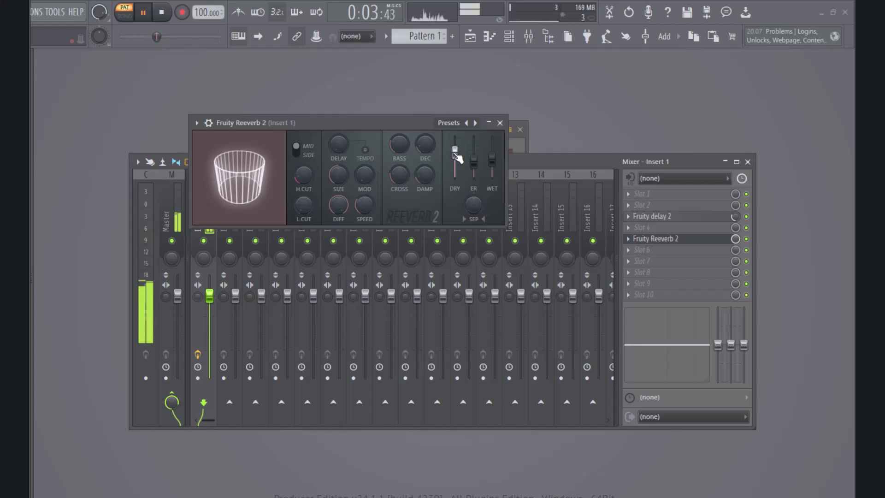
{"action": "left_click", "coordinate": [499, 122]}
{"action": "key", "text": "space"}
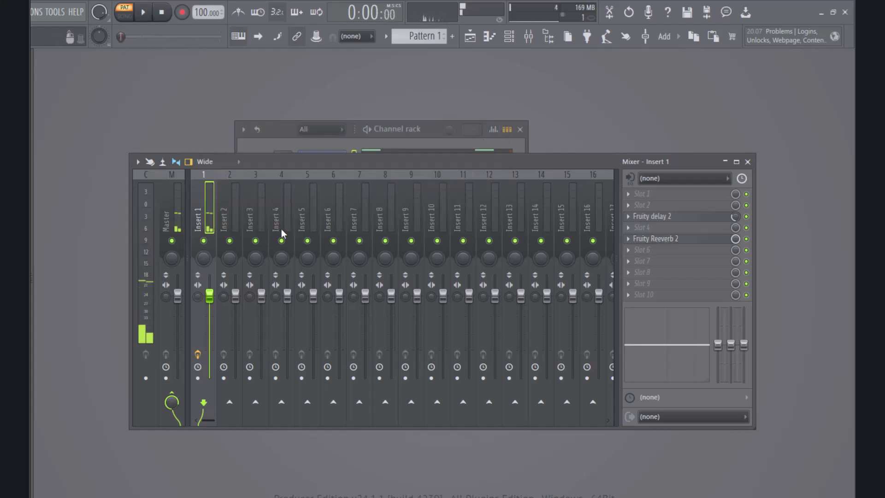
- Load the SPAN analyzer into slot 10 of the Master track and reposition its window
{"action": "left_click", "coordinate": [169, 214]}
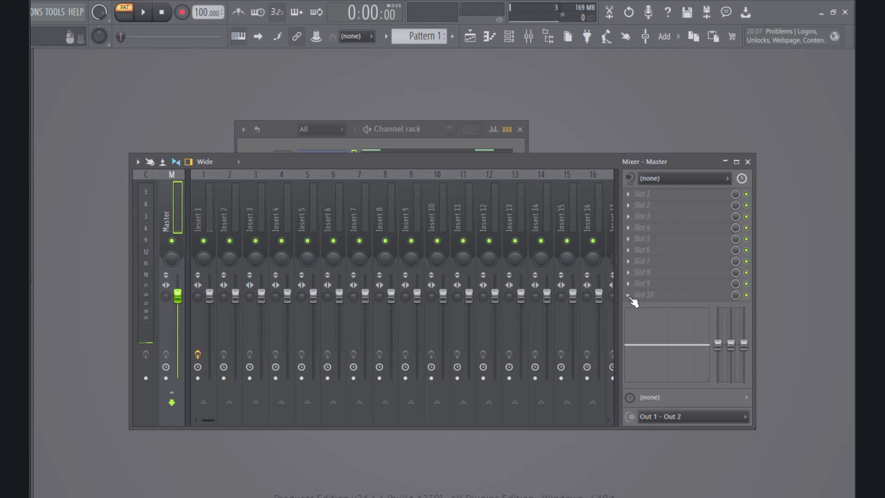
{"action": "left_click", "coordinate": [630, 297]}
{"action": "mouse_move", "coordinate": [664, 237]}
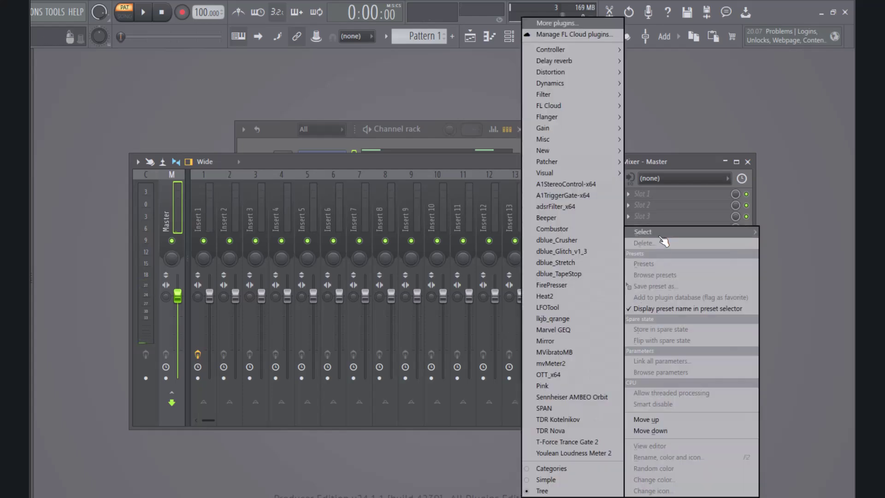
{"action": "mouse_move", "coordinate": [567, 133]}
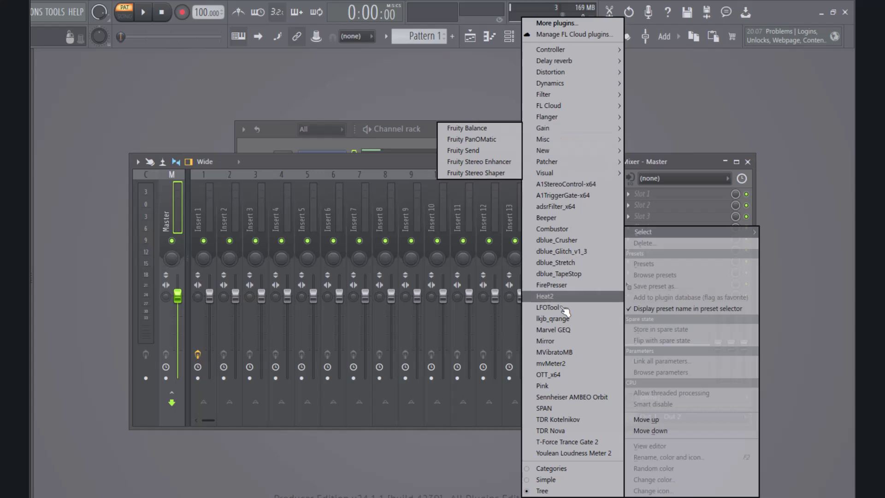
{"action": "left_click", "coordinate": [545, 409]}
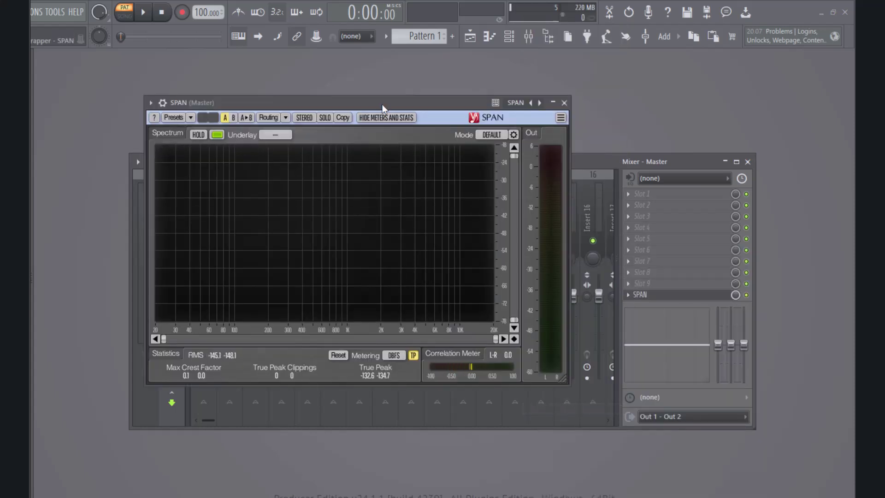
{"action": "left_click_drag", "start_coordinate": [383, 105], "coordinate": [364, 144]}
- Apply the Mid-Side Stereo preset to SPAN and close the analyzer
{"action": "left_click", "coordinate": [155, 157]}
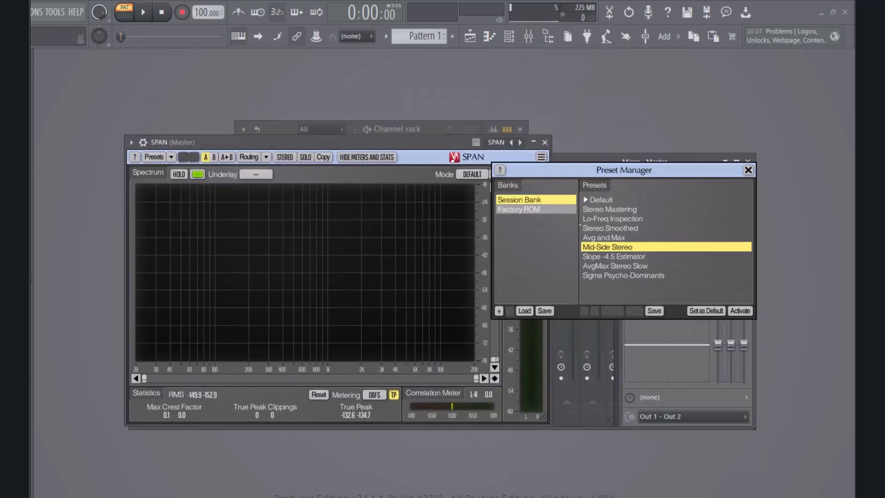
{"action": "double_click", "coordinate": [609, 247]}
{"action": "left_click", "coordinate": [749, 170]}
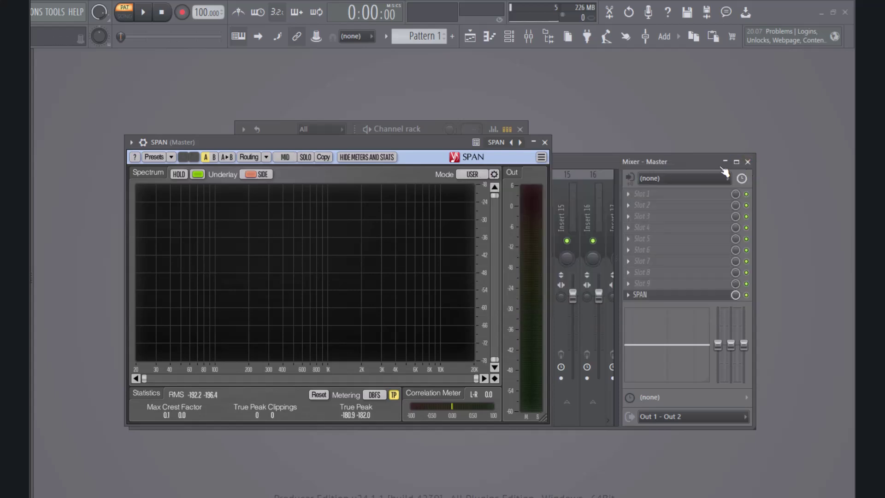
{"action": "left_click", "coordinate": [545, 142]}
- Load Fruity Limiter into slot 9 of the Master track, before SPAN, and switch it to COMP mode
{"action": "left_click", "coordinate": [638, 293]}
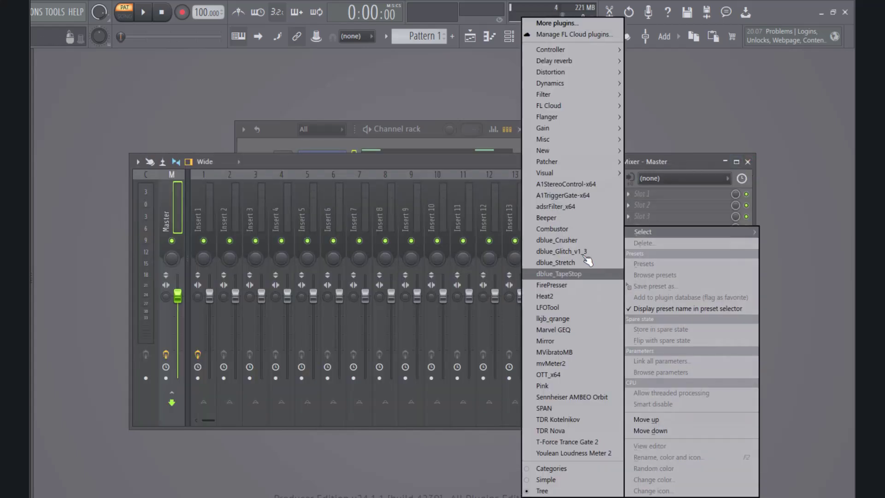
{"action": "mouse_move", "coordinate": [556, 110]}
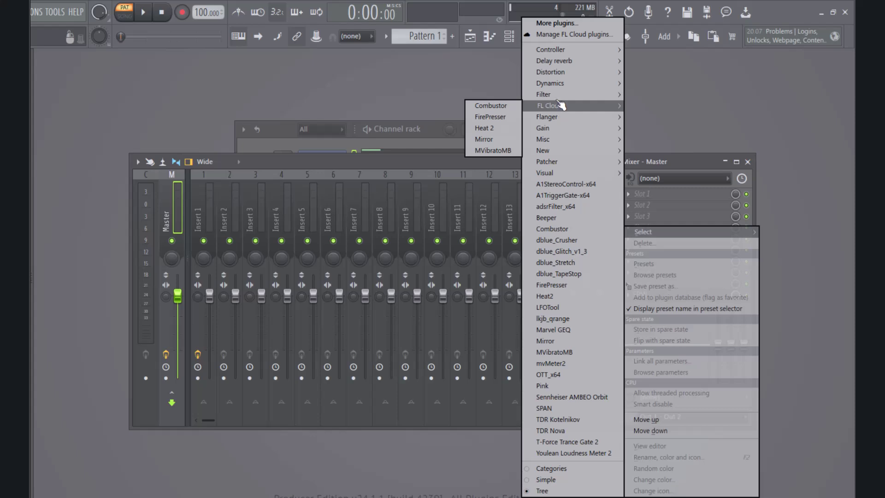
{"action": "mouse_move", "coordinate": [560, 83]}
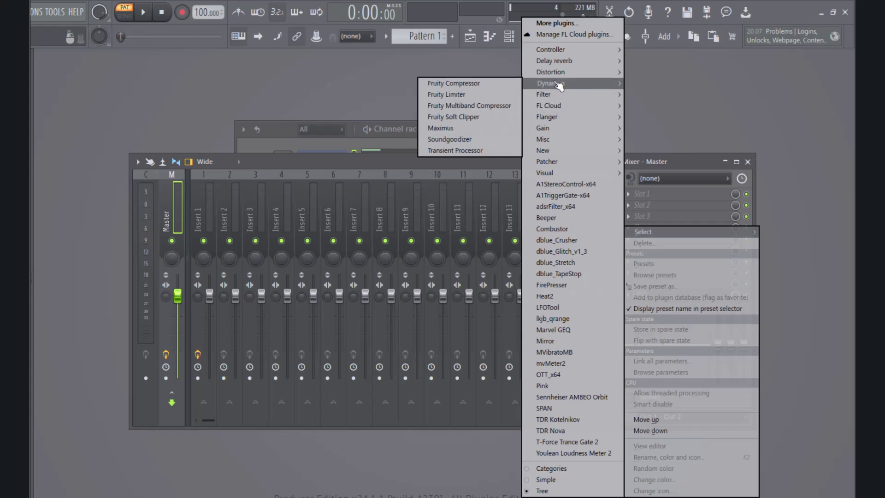
{"action": "left_click", "coordinate": [479, 95]}
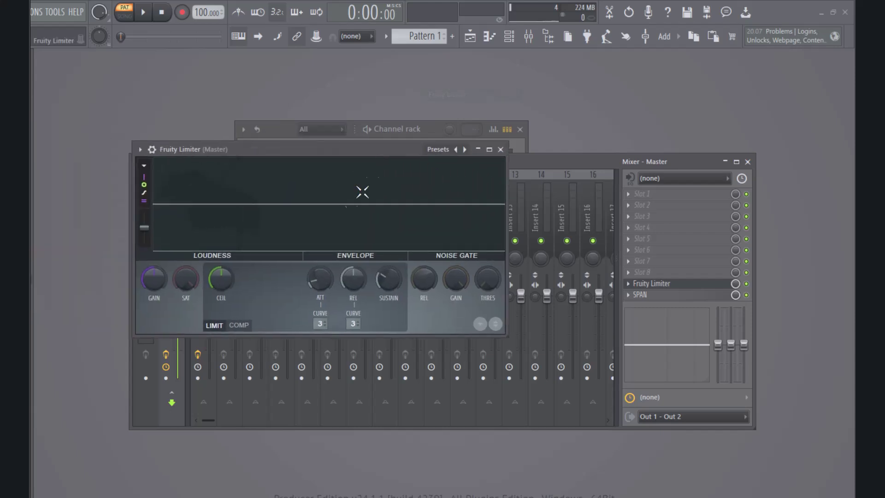
{"action": "left_click", "coordinate": [249, 325]}
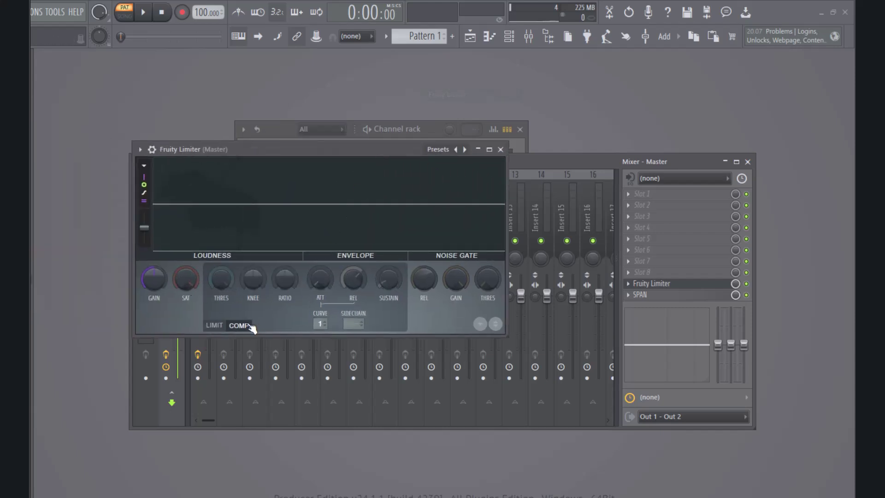
- Adjust the gain, lower the threshold and raise the ratio of the Master Fruity Limiter while auditioning the pattern, and close its window
{"action": "left_click_drag", "start_coordinate": [286, 282], "coordinate": [287, 272]}
{"action": "key", "text": "space"}
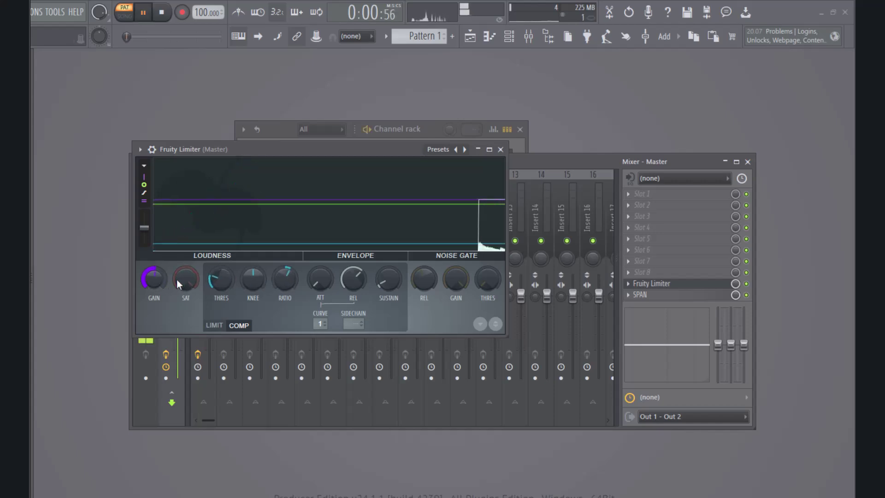
{"action": "left_click_drag", "start_coordinate": [384, 146], "coordinate": [505, 252]}
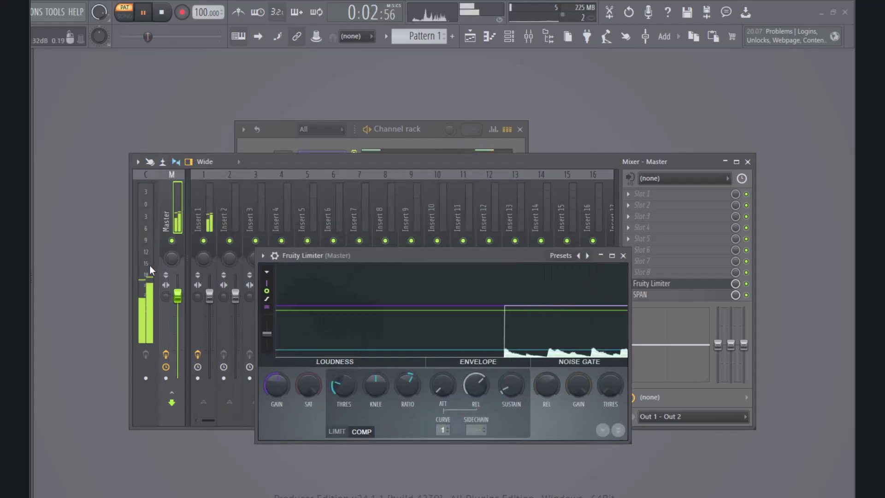
{"action": "left_click_drag", "start_coordinate": [444, 256], "coordinate": [432, 251]}
{"action": "left_click_drag", "start_coordinate": [271, 382], "coordinate": [271, 369]}
{"action": "left_click_drag", "start_coordinate": [331, 382], "coordinate": [330, 385]}
{"action": "left_click_drag", "start_coordinate": [397, 384], "coordinate": [397, 376]}
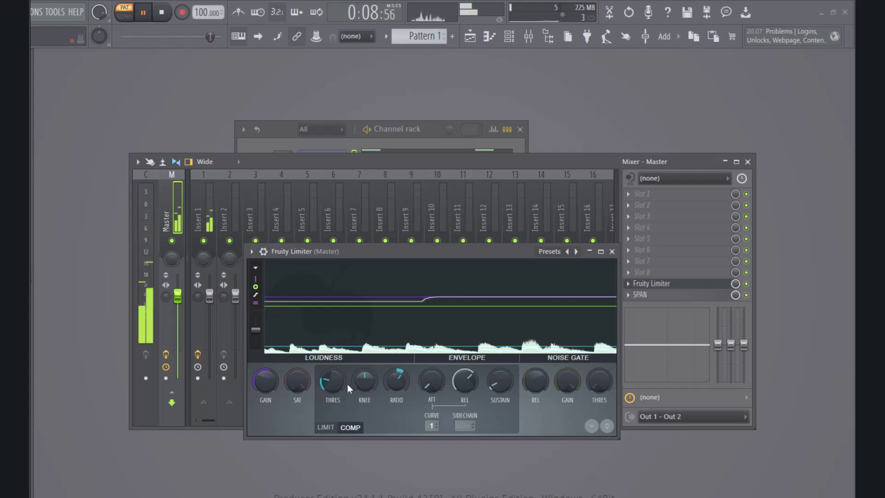
{"action": "left_click", "coordinate": [611, 251]}
{"action": "key", "text": "space"}
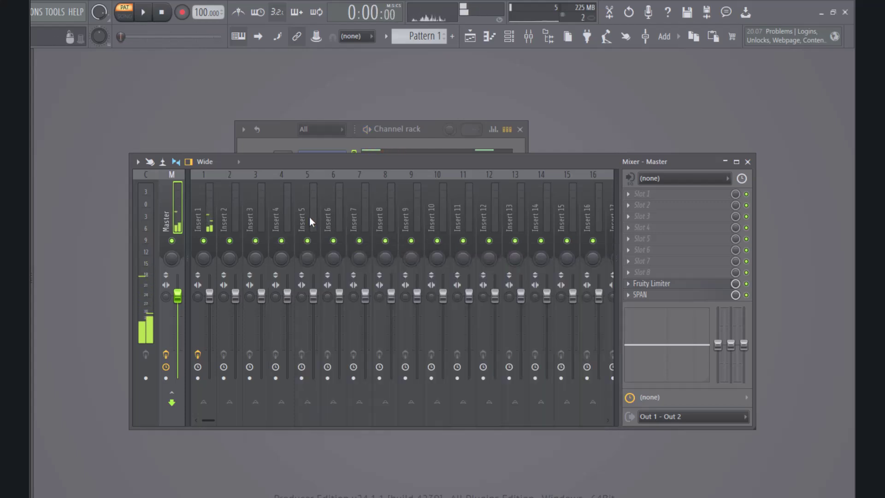
- Load Marvel GEQ into slot 5 of the Master track and set its routing to Mid-Side Stereo
{"action": "left_click_drag", "start_coordinate": [591, 162], "coordinate": [581, 163]}
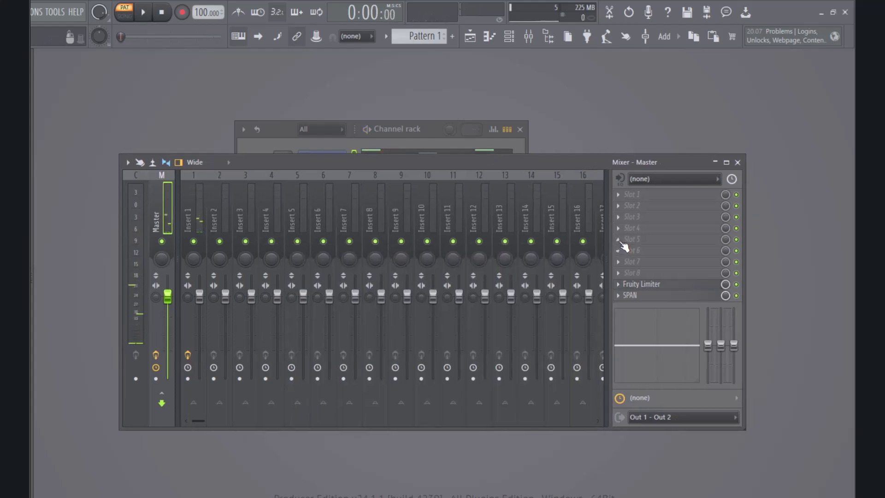
{"action": "left_click", "coordinate": [623, 247]}
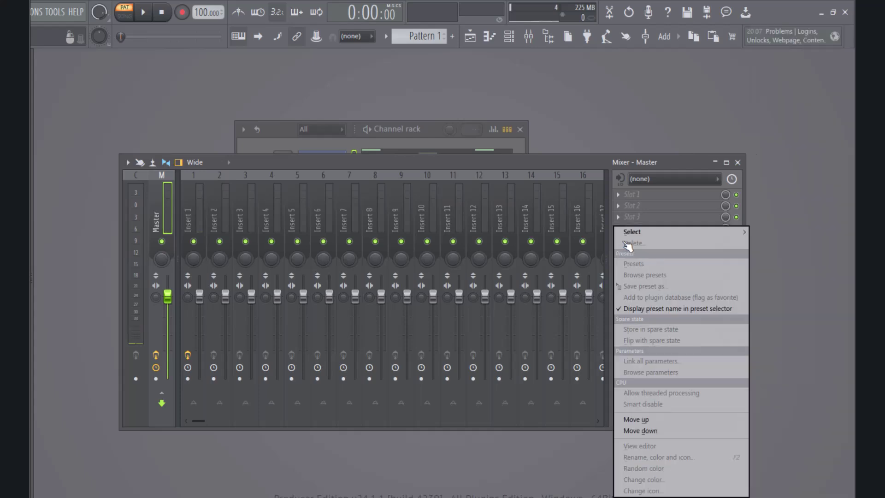
{"action": "mouse_move", "coordinate": [634, 232]}
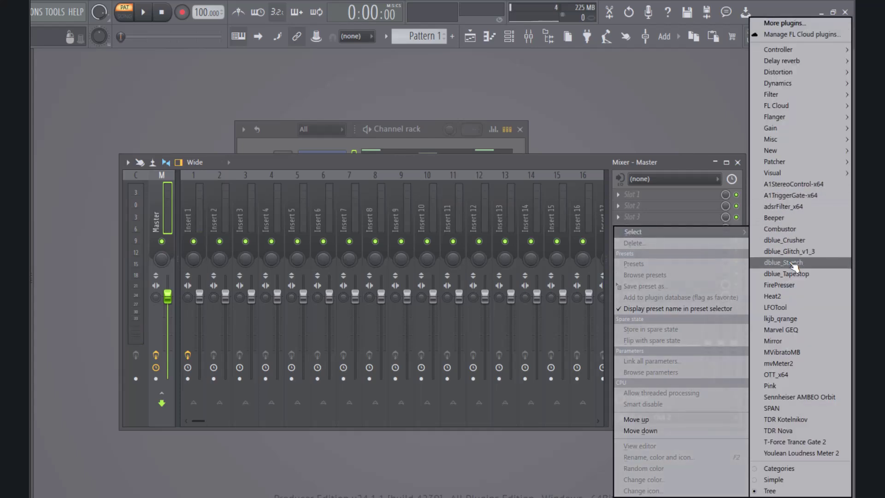
{"action": "left_click", "coordinate": [779, 330]}
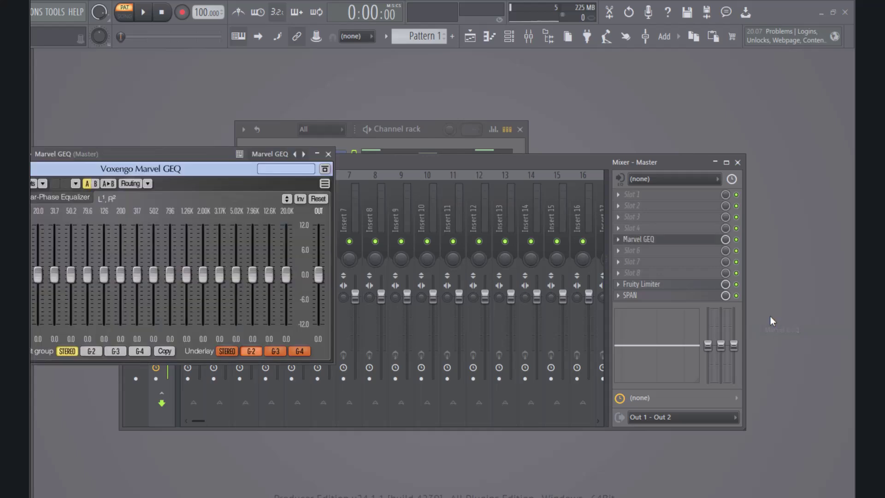
{"action": "left_click_drag", "start_coordinate": [184, 152], "coordinate": [403, 165]}
{"action": "left_click", "coordinate": [399, 179]}
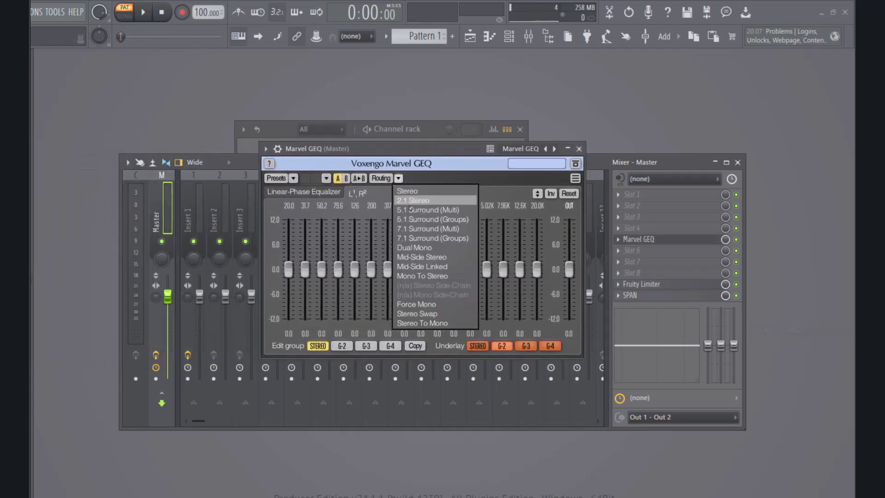
{"action": "left_click", "coordinate": [425, 257]}
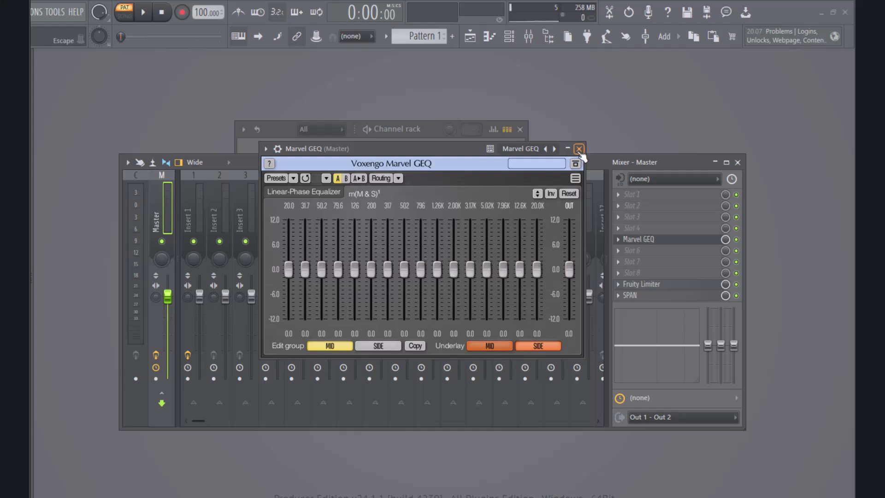
- Open SPAN from the Master track, arrange it beside Marvel GEQ without overlap, and start pattern playback
{"action": "left_click_drag", "start_coordinate": [444, 147], "coordinate": [651, 81]}
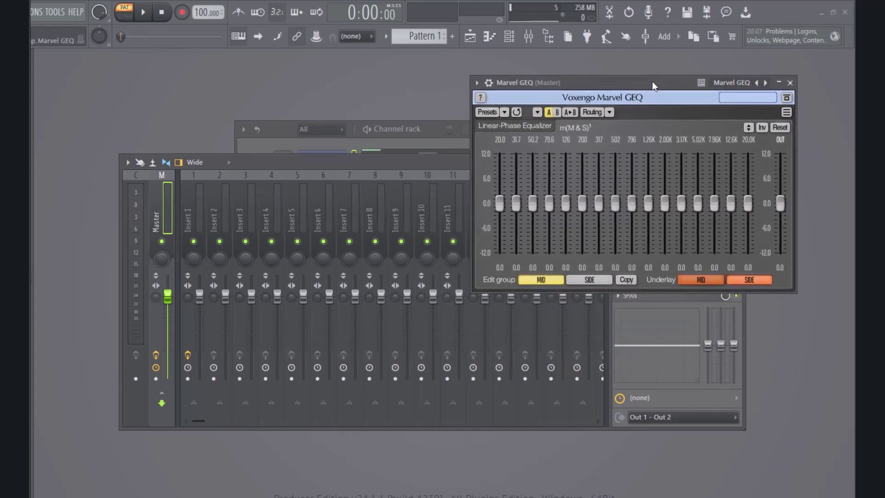
{"action": "left_click", "coordinate": [651, 297]}
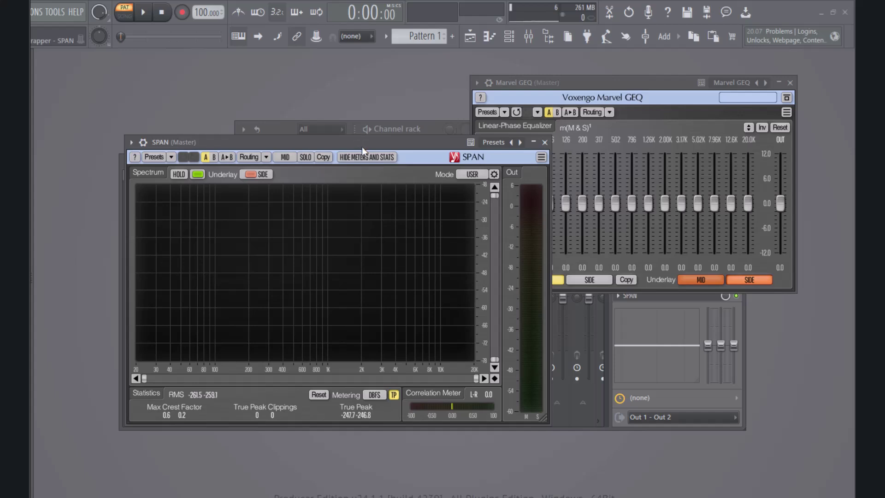
{"action": "left_click_drag", "start_coordinate": [362, 147], "coordinate": [274, 99]}
{"action": "left_click_drag", "start_coordinate": [585, 84], "coordinate": [593, 120]}
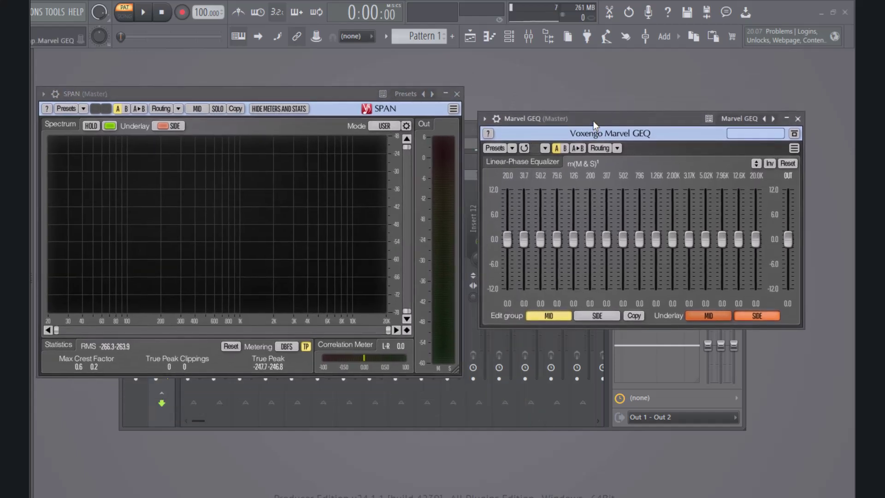
{"action": "key", "text": "space"}
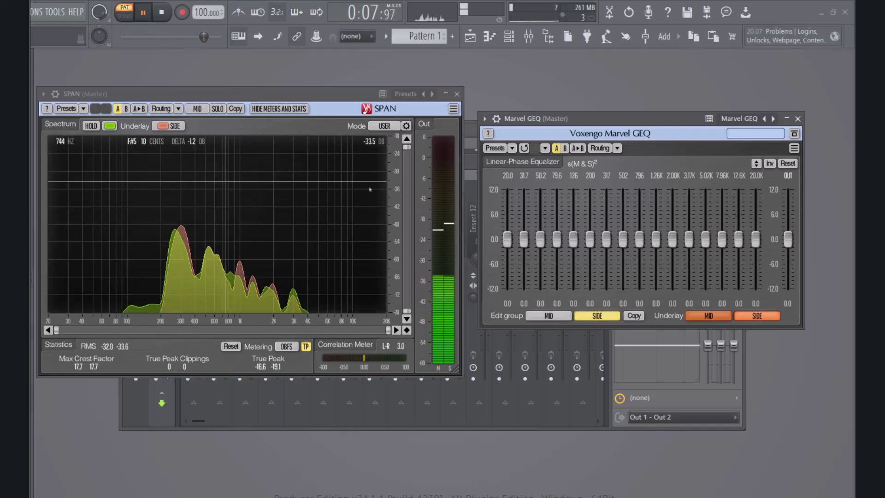
- Cut Marvel GEQ's Side bands: 200 Hz -5.1, 317 -4.3, 502 -4.7, 796 -4.0, 1.26K -6.1, 2.00K -3.1 and 3.17K -4.8 dB
{"action": "mouse_move", "coordinate": [605, 239]}
{"action": "left_mouse_down"}
{"action": "mouse_move", "coordinate": [607, 256]}
{"action": "mouse_move", "coordinate": [640, 257]}
{"action": "left_mouse_up"}
{"action": "left_click_drag", "start_coordinate": [590, 239], "coordinate": [590, 260]}
{"action": "left_click_drag", "start_coordinate": [685, 245], "coordinate": [683, 264]}
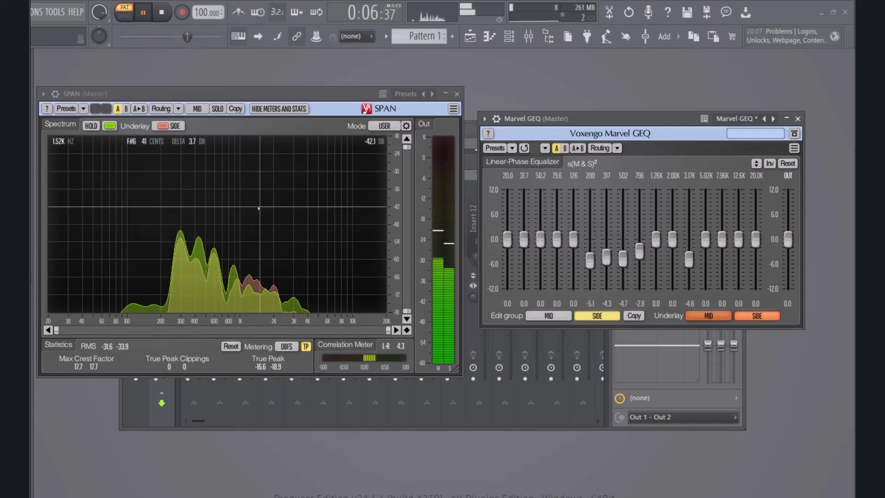
{"action": "mouse_move", "coordinate": [656, 239]}
{"action": "left_mouse_down"}
{"action": "mouse_move", "coordinate": [656, 259]}
{"action": "mouse_move", "coordinate": [671, 255]}
{"action": "left_mouse_up"}
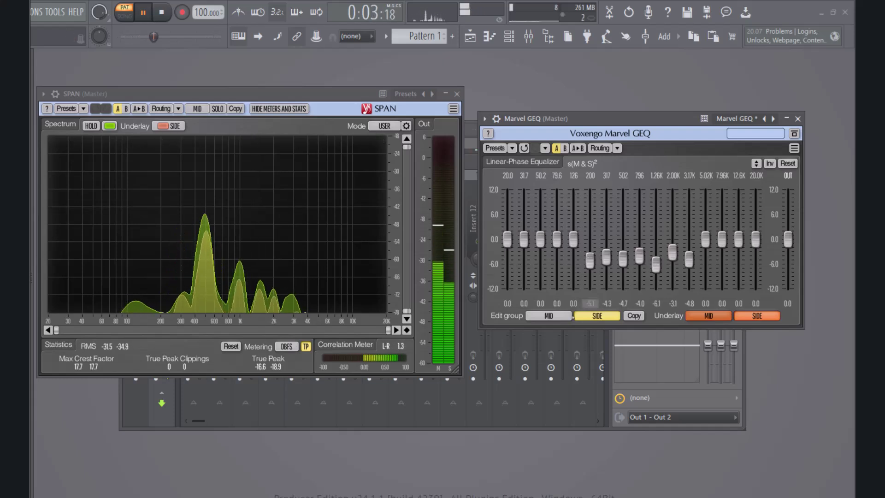
- Boost Marvel GEQ's Mid bands from 200 Hz to 5.02K by 3.0, 4.7, 2.4, 2.1, 1.4, 3.3, 2.8 and 2.0 dB, and close both plugins
{"action": "left_click", "coordinate": [562, 317]}
{"action": "mouse_move", "coordinate": [673, 240]}
{"action": "left_mouse_down"}
{"action": "mouse_move", "coordinate": [673, 225]}
{"action": "mouse_move", "coordinate": [689, 228]}
{"action": "mouse_move", "coordinate": [622, 229]}
{"action": "left_mouse_up"}
{"action": "left_click_drag", "start_coordinate": [639, 239], "coordinate": [640, 232]}
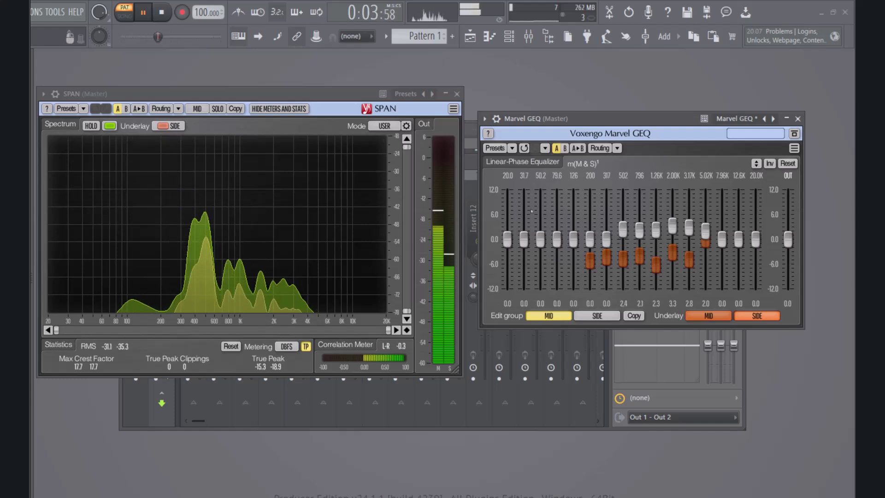
{"action": "left_click_drag", "start_coordinate": [603, 235], "coordinate": [607, 215]}
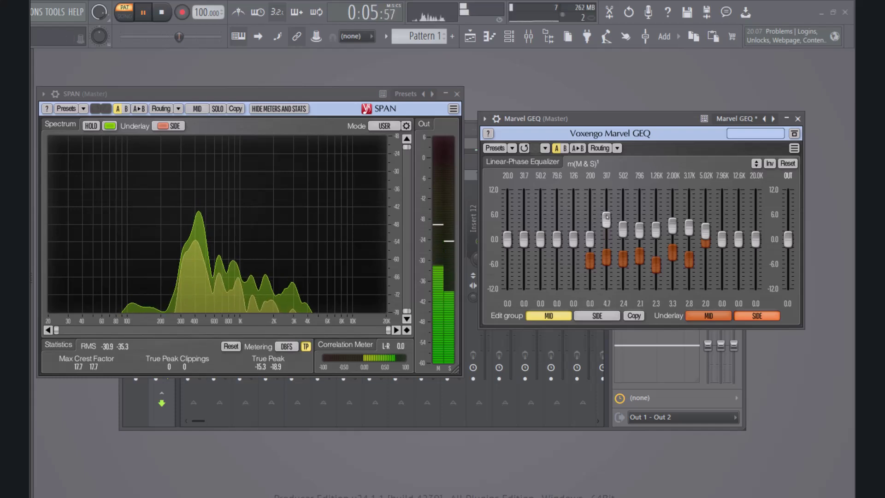
{"action": "left_click_drag", "start_coordinate": [656, 229], "coordinate": [656, 233]}
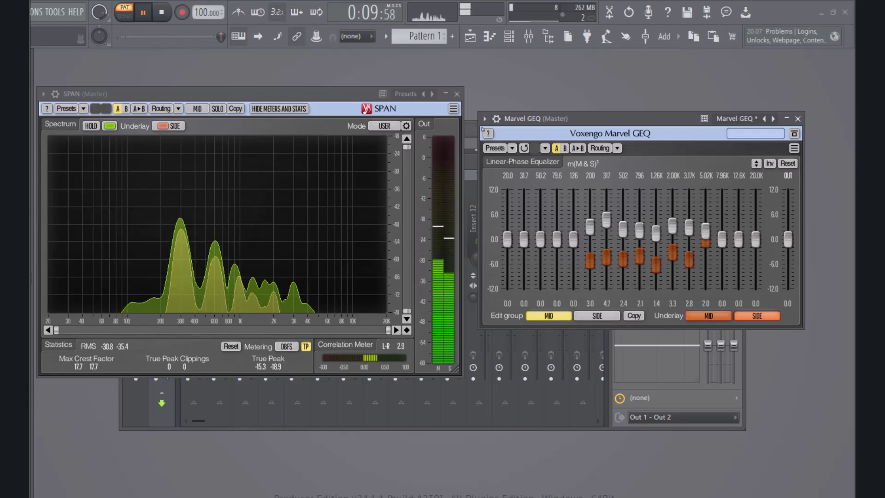
{"action": "left_click", "coordinate": [457, 94]}
{"action": "left_click", "coordinate": [798, 119]}
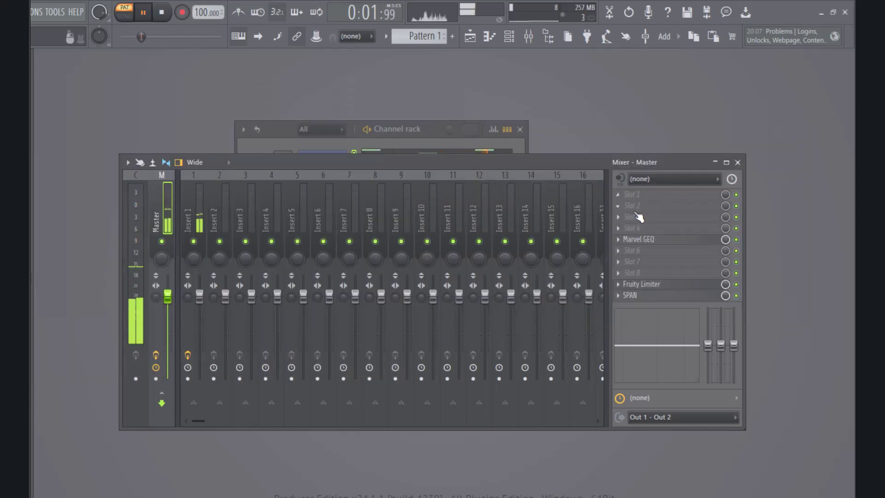
- Load Fruity Parametric EQ 2 into slot 3 of the Master track and reposition its window
{"action": "left_click", "coordinate": [621, 217]}
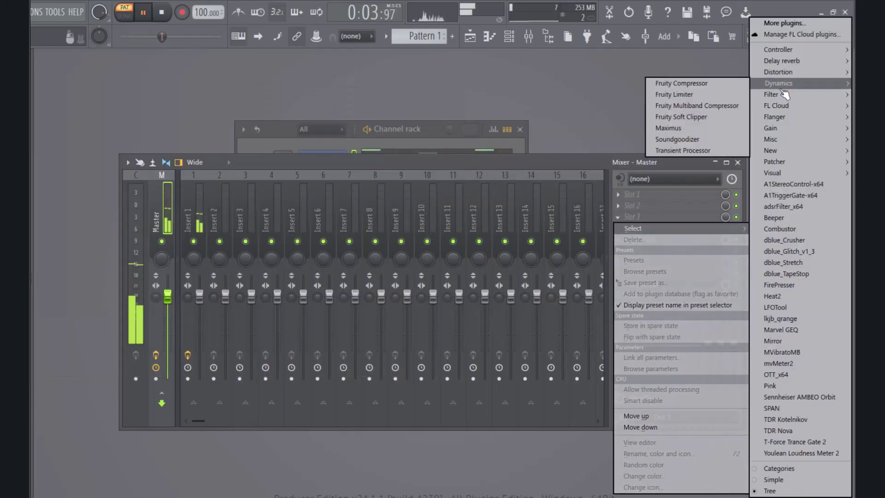
{"action": "mouse_move", "coordinate": [784, 95]}
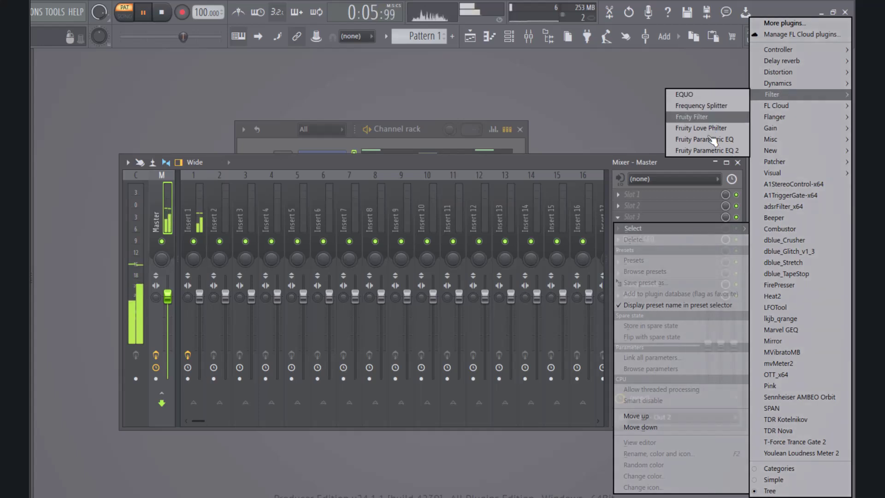
{"action": "left_click", "coordinate": [696, 150]}
{"action": "left_click_drag", "start_coordinate": [295, 128], "coordinate": [449, 127]}
- Apply the 20Hz + 18kHz cut preset to Parametric EQ 2, lower the high-cut frequency and raise the low-cut frequency
{"action": "left_click", "coordinate": [481, 122]}
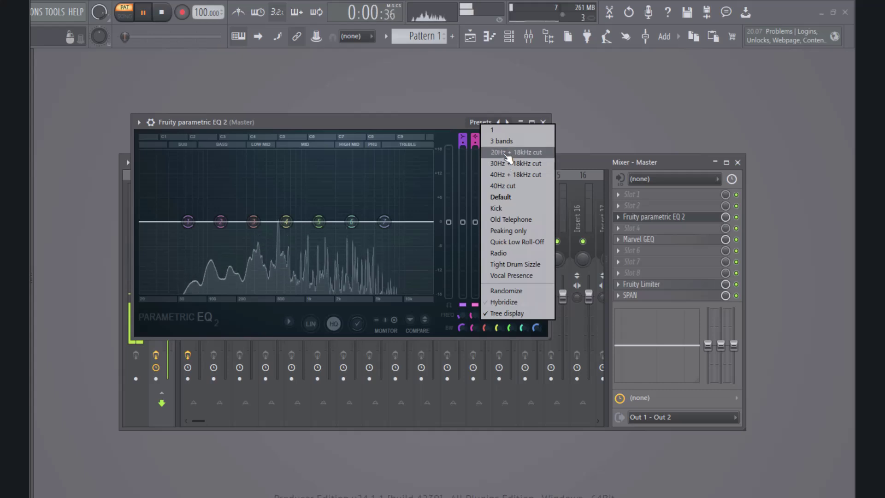
{"action": "left_click", "coordinate": [507, 152]}
{"action": "left_click_drag", "start_coordinate": [419, 222], "coordinate": [403, 222]}
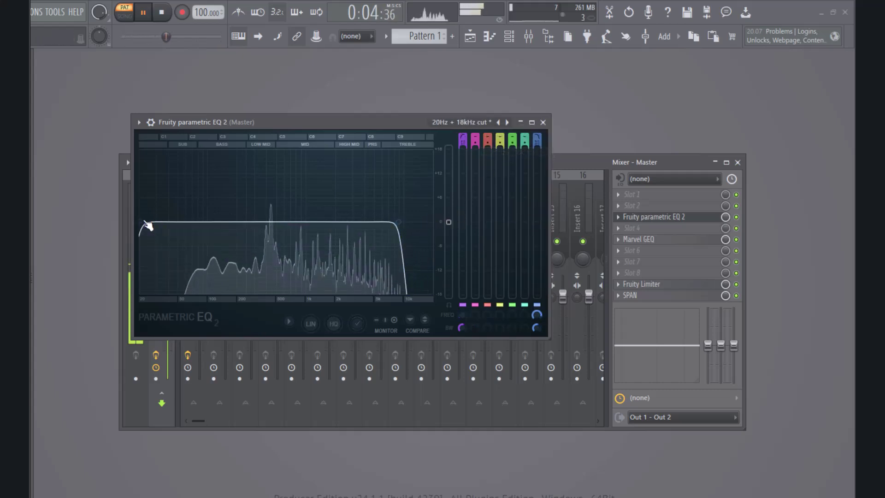
{"action": "left_click_drag", "start_coordinate": [142, 224], "coordinate": [180, 221]}
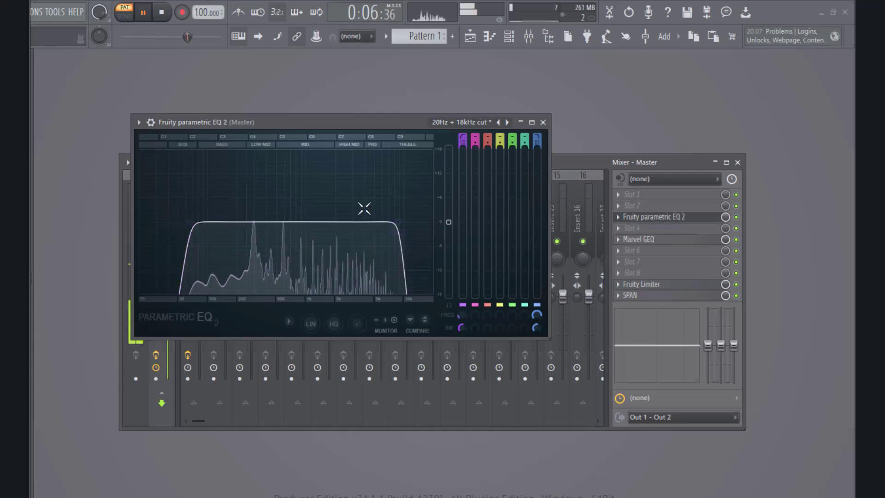
- Move Fruity Limiter up to slot 8 of the Master track and load Fruity Soft Clipper into slot 9, closing its window
{"action": "right_click", "coordinate": [622, 288]}
{"action": "left_click", "coordinate": [667, 406]}
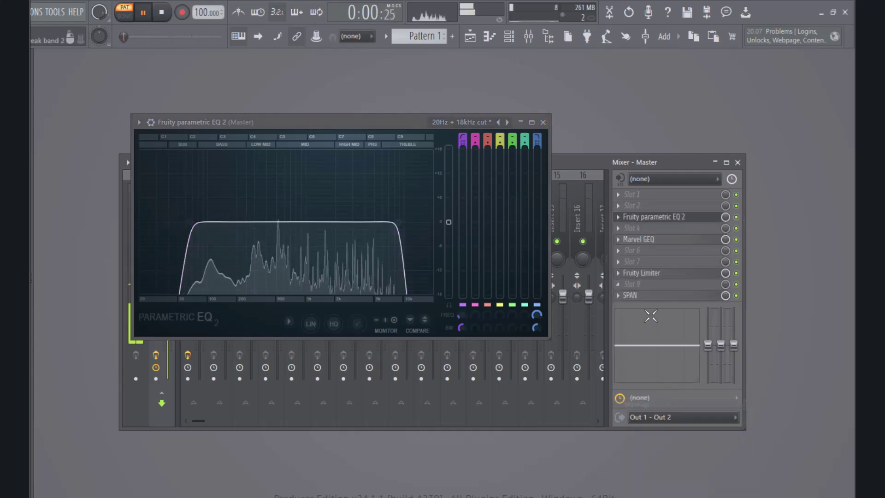
{"action": "left_click", "coordinate": [622, 289]}
{"action": "mouse_move", "coordinate": [795, 87]}
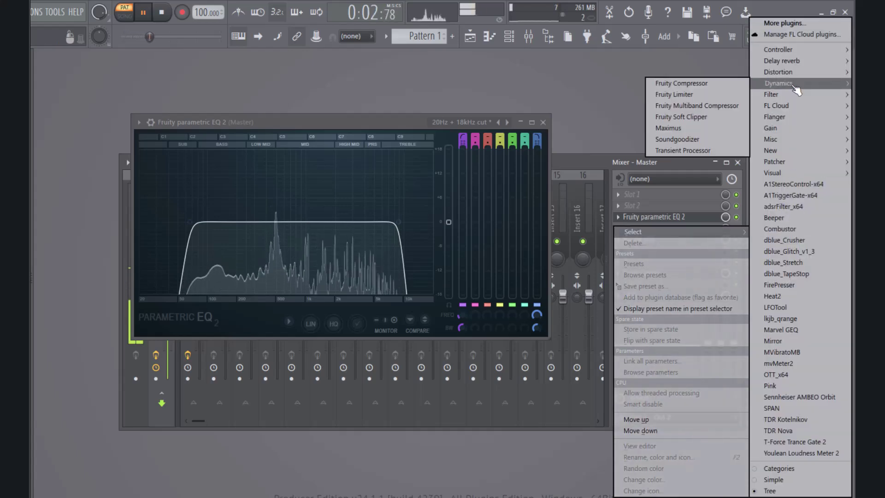
{"action": "left_click", "coordinate": [681, 116]}
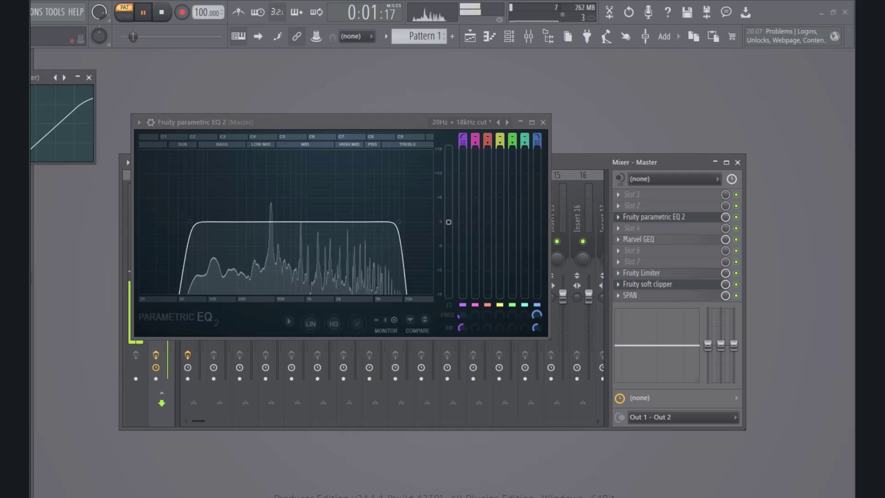
{"action": "left_click", "coordinate": [89, 77]}
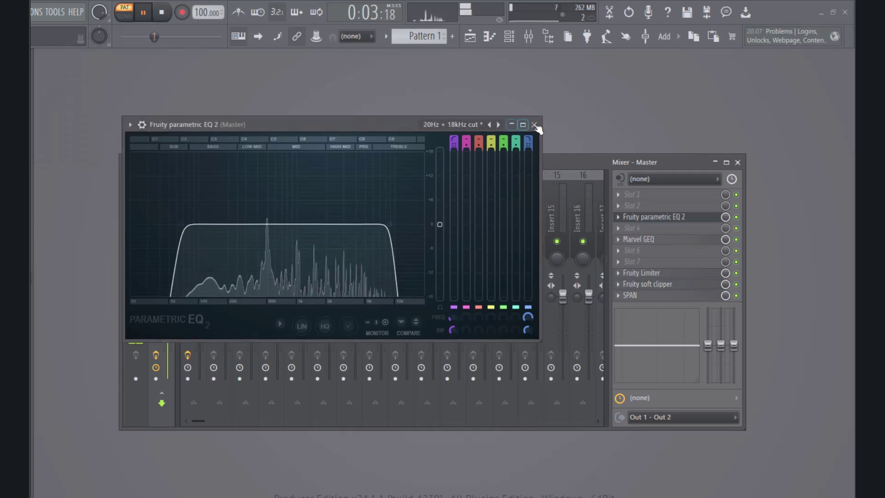
- Close the Parametric EQ 2 and mixer windows, open the FL Keys piano roll, and stop playback
{"action": "left_click", "coordinate": [543, 122]}
{"action": "left_click", "coordinate": [738, 163]}
{"action": "left_click", "coordinate": [418, 161]}
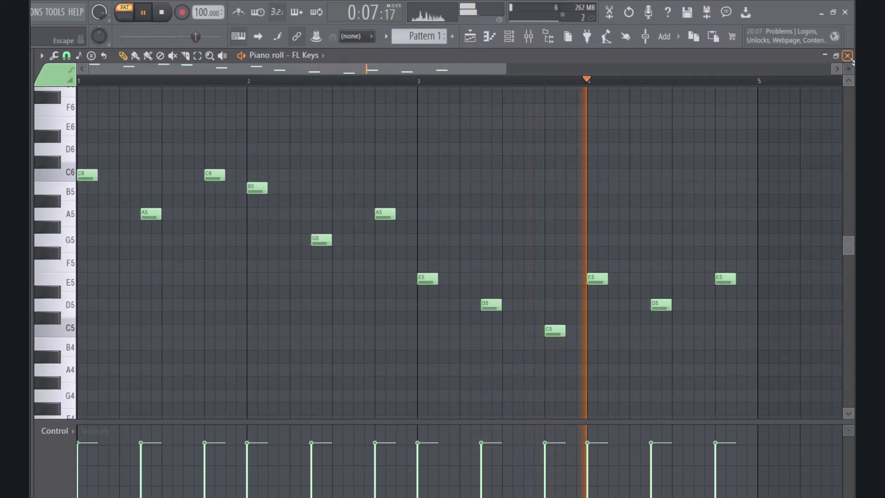
{"action": "left_click", "coordinate": [163, 13]}
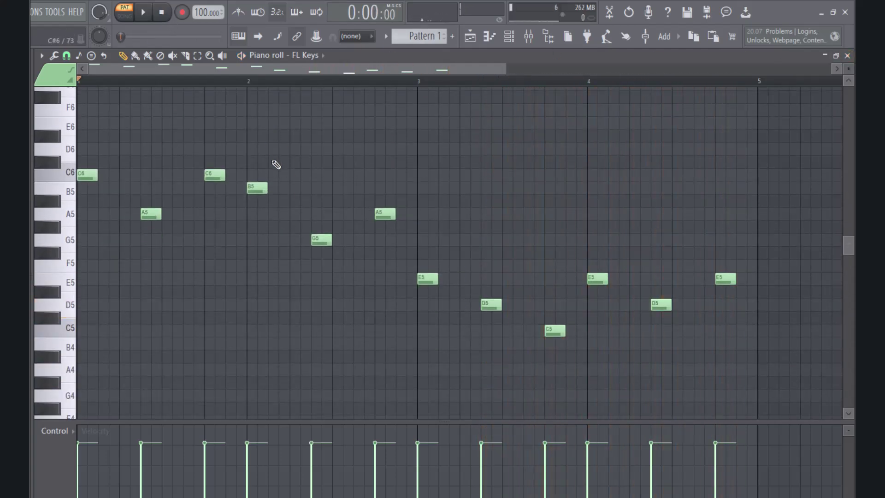